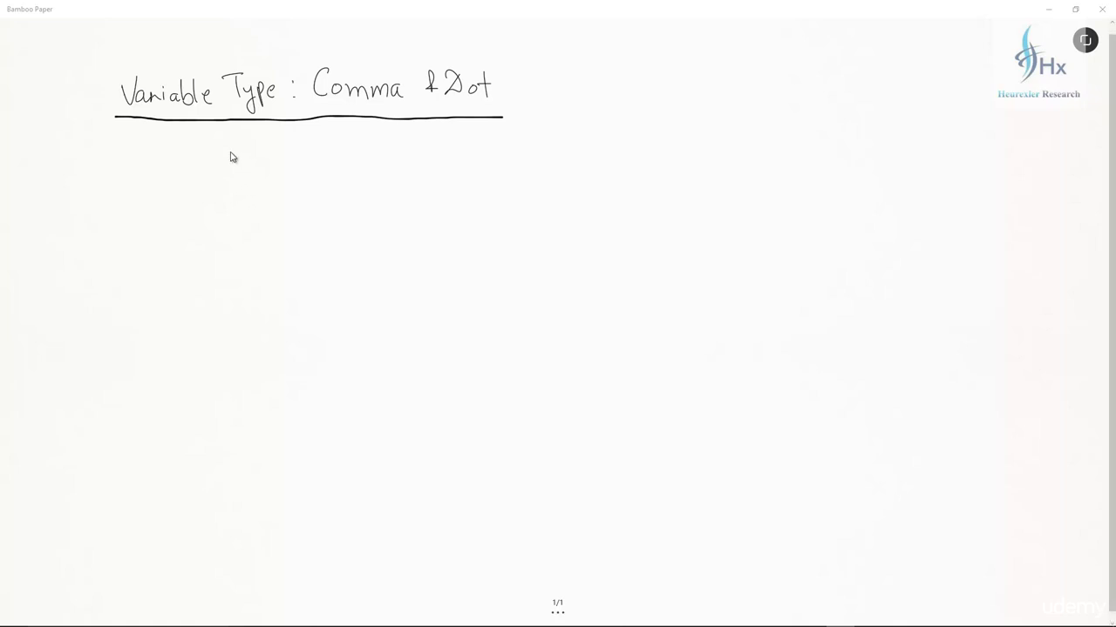
# Handwrite an underlined "Delimiters" subheading below the title, with the number 10,000 beneath it
pyautogui.moveTo(254, 165)
pyautogui.mouseDown()
pyautogui.moveTo(244, 185)
pyautogui.moveTo(357, 171)
pyautogui.mouseUp()
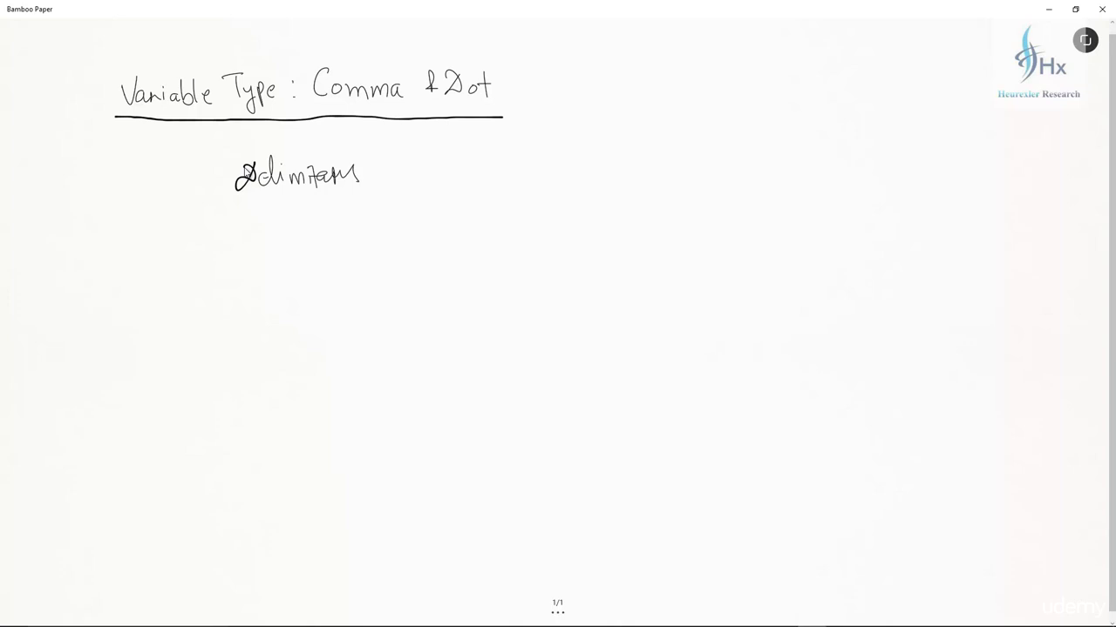
pyautogui.moveTo(234, 207); pyautogui.dragTo(378, 199)
pyautogui.moveTo(363, 223)
pyautogui.mouseDown()
pyautogui.moveTo(362, 243)
pyautogui.moveTo(373, 229)
pyautogui.moveTo(415, 228)
pyautogui.mouseUp()
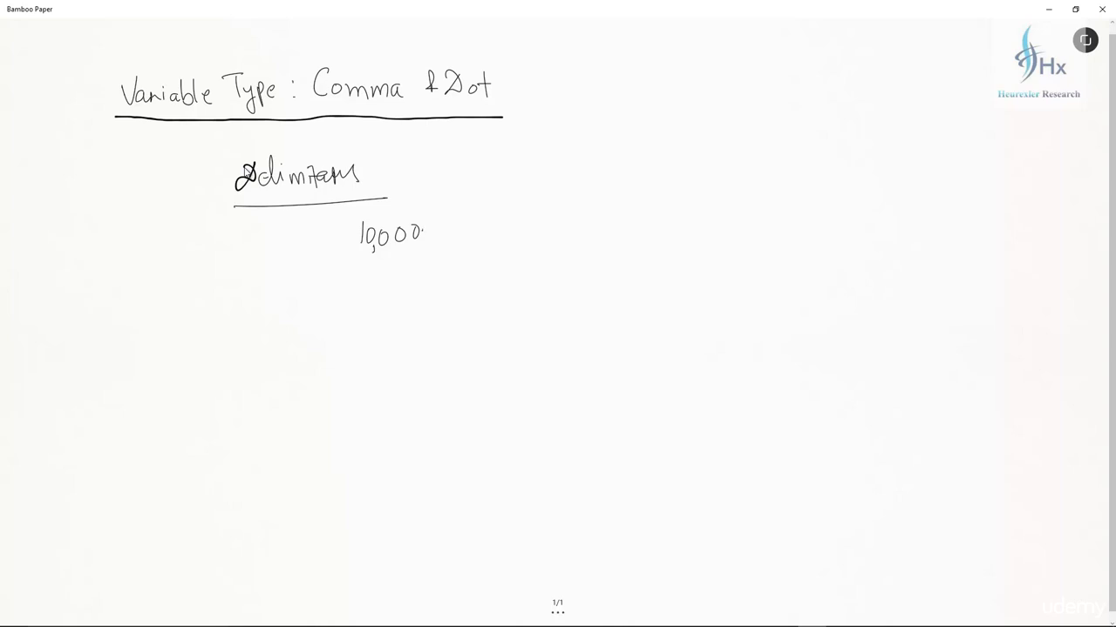
# Extend the handwritten number to 10,000.00 and label its separators "Dot" and "Comma" with arrows
pyautogui.moveTo(431, 226)
pyautogui.mouseDown()
pyautogui.moveTo(441, 225)
pyautogui.moveTo(430, 288)
pyautogui.moveTo(447, 272)
pyautogui.mouseUp()
pyautogui.moveTo(459, 262)
pyautogui.mouseDown()
pyautogui.moveTo(458, 285)
pyautogui.moveTo(465, 266)
pyautogui.mouseUp()
pyautogui.moveTo(376, 254)
pyautogui.mouseDown()
pyautogui.moveTo(376, 292)
pyautogui.moveTo(387, 282)
pyautogui.mouseUp()
pyautogui.moveTo(352, 315); pyautogui.dragTo(358, 320)
pyautogui.moveTo(364, 319); pyautogui.dragTo(406, 323)
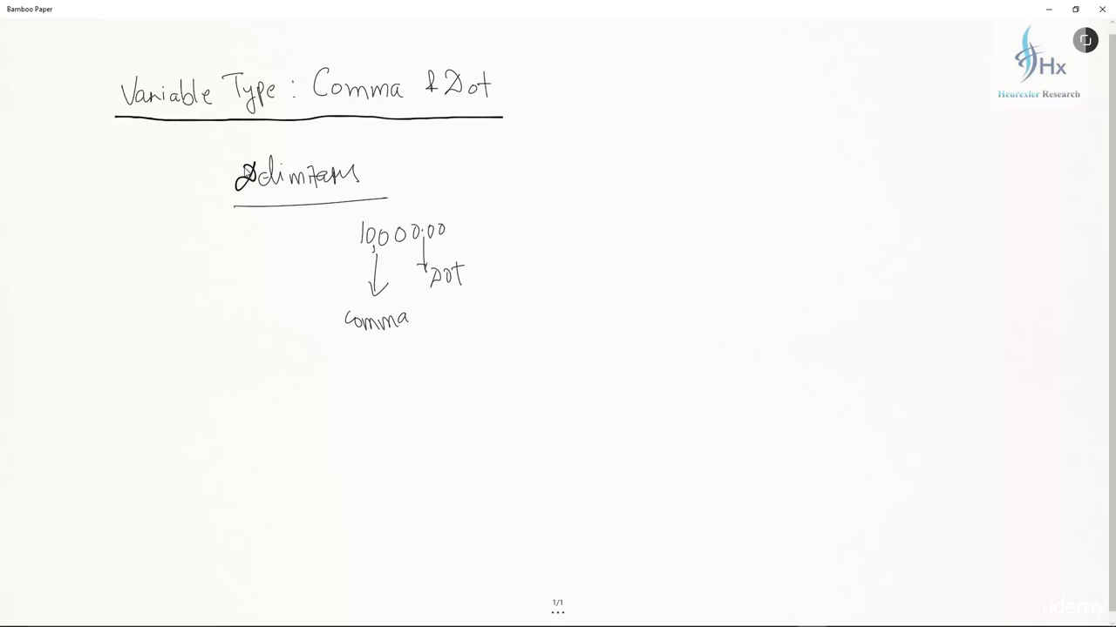
# Add a rupee sign before 10,000.00 and write a contrasting euro amount starting with "10." across a vertical divider line
pyautogui.moveTo(567, 178); pyautogui.dragTo(565, 286)
pyautogui.moveTo(330, 225)
pyautogui.mouseDown()
pyautogui.moveTo(320, 253)
pyautogui.moveTo(341, 253)
pyautogui.moveTo(342, 219)
pyautogui.moveTo(343, 231)
pyautogui.mouseUp()
pyautogui.moveTo(623, 198)
pyautogui.mouseDown()
pyautogui.moveTo(622, 225)
pyautogui.moveTo(625, 210)
pyautogui.moveTo(641, 218)
pyautogui.moveTo(654, 202)
pyautogui.mouseUp()
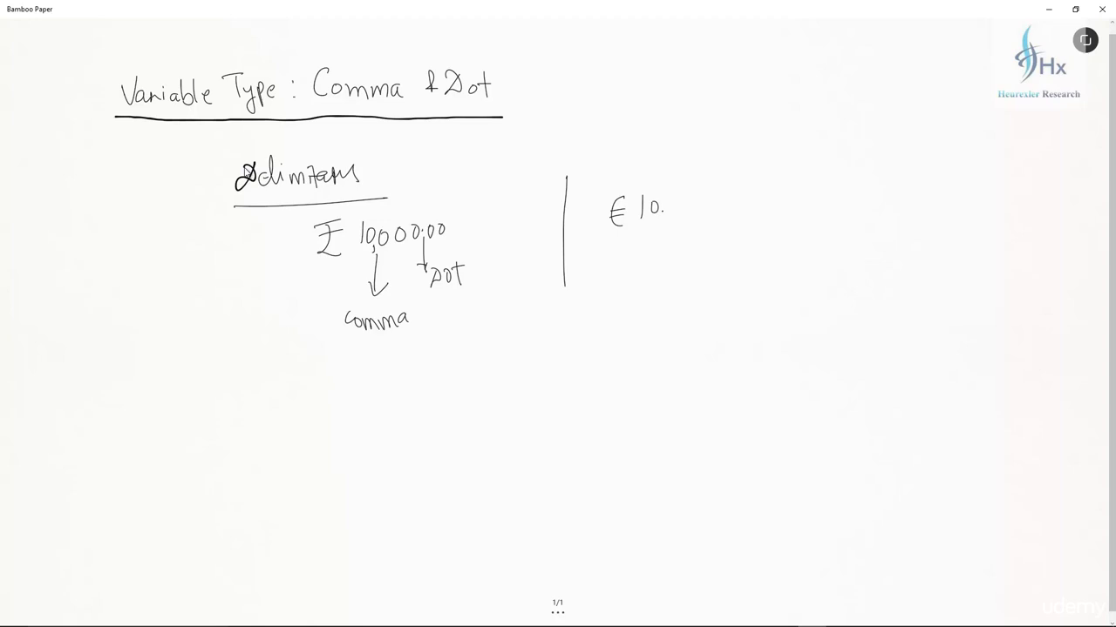
pyautogui.moveTo(671, 203); pyautogui.dragTo(697, 201)
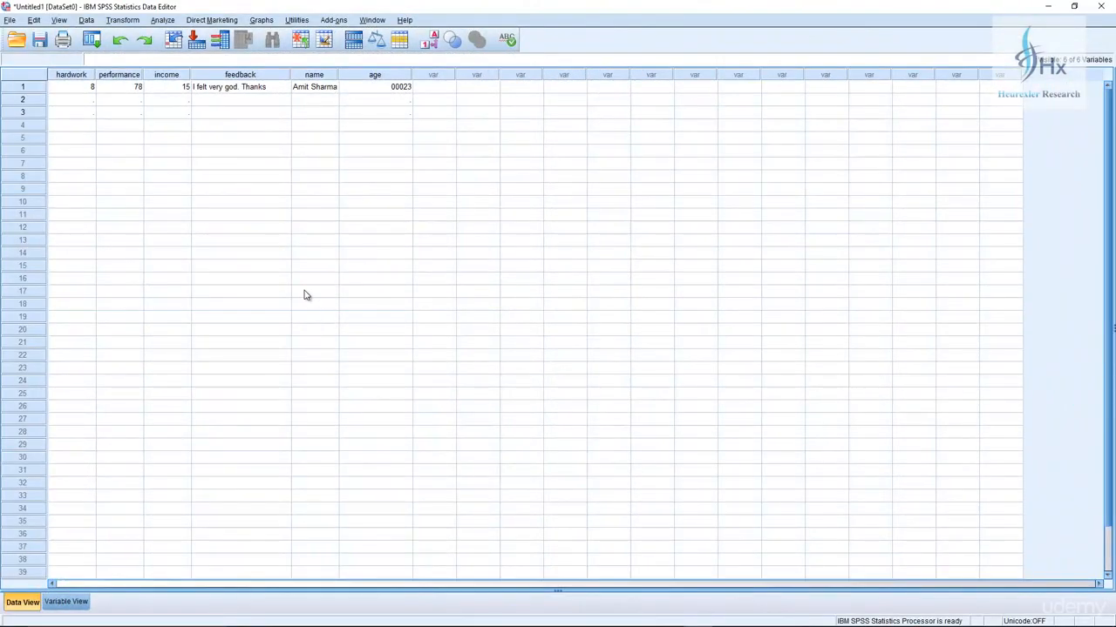
# Switch to SPSS Statistics and set the income variable's type to Comma
pyautogui.click(167, 75)
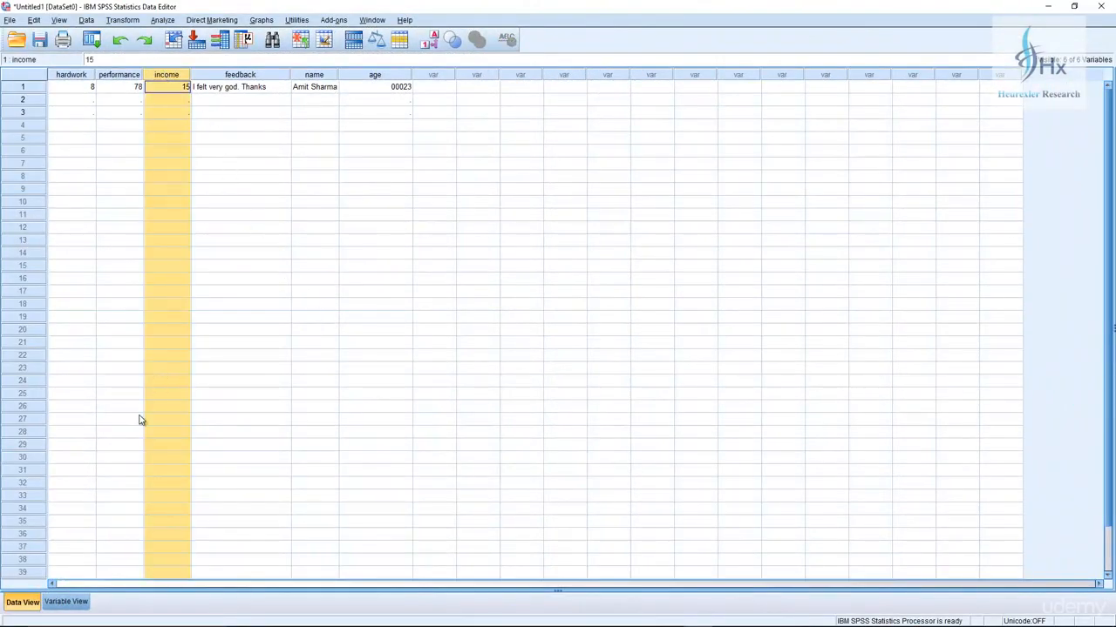
pyautogui.click(66, 602)
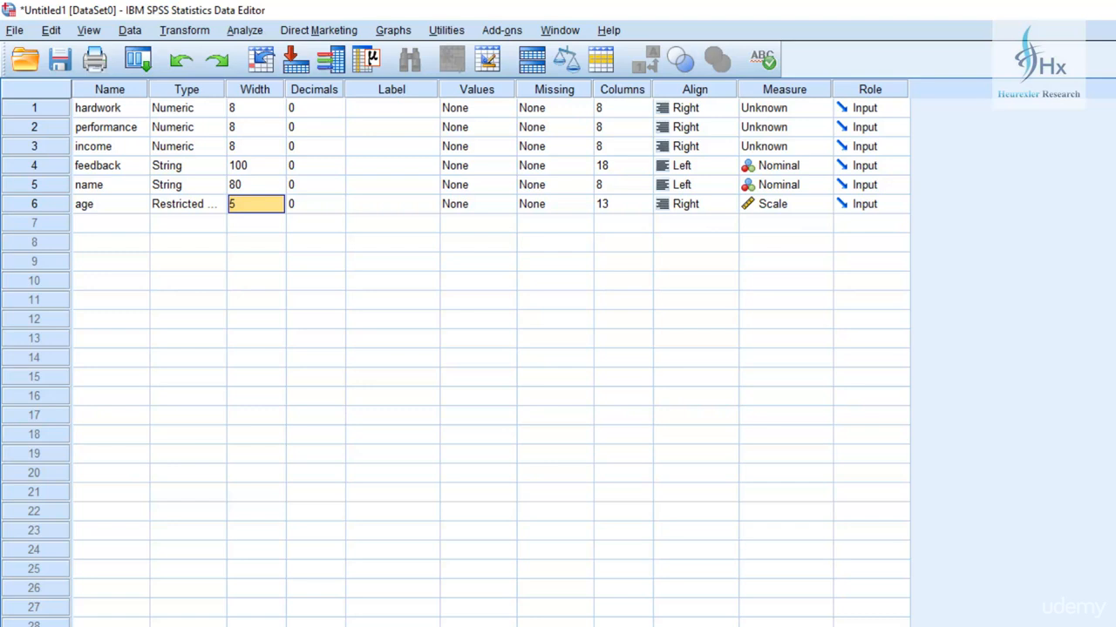
pyautogui.click(77, 147)
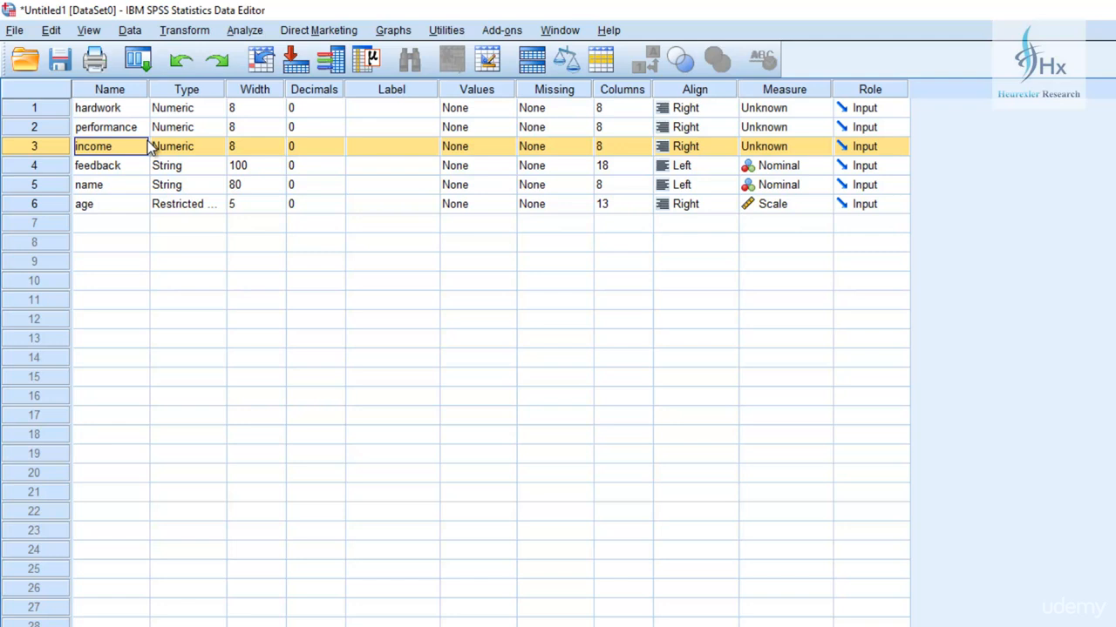
pyautogui.click(204, 146)
pyautogui.click(217, 148)
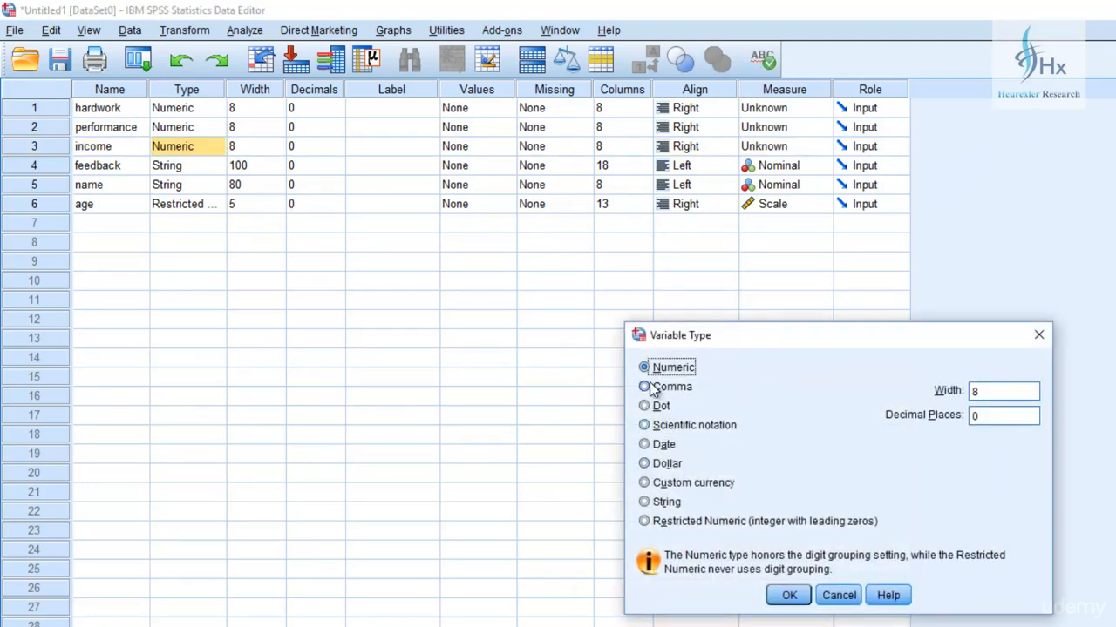
pyautogui.click(655, 389)
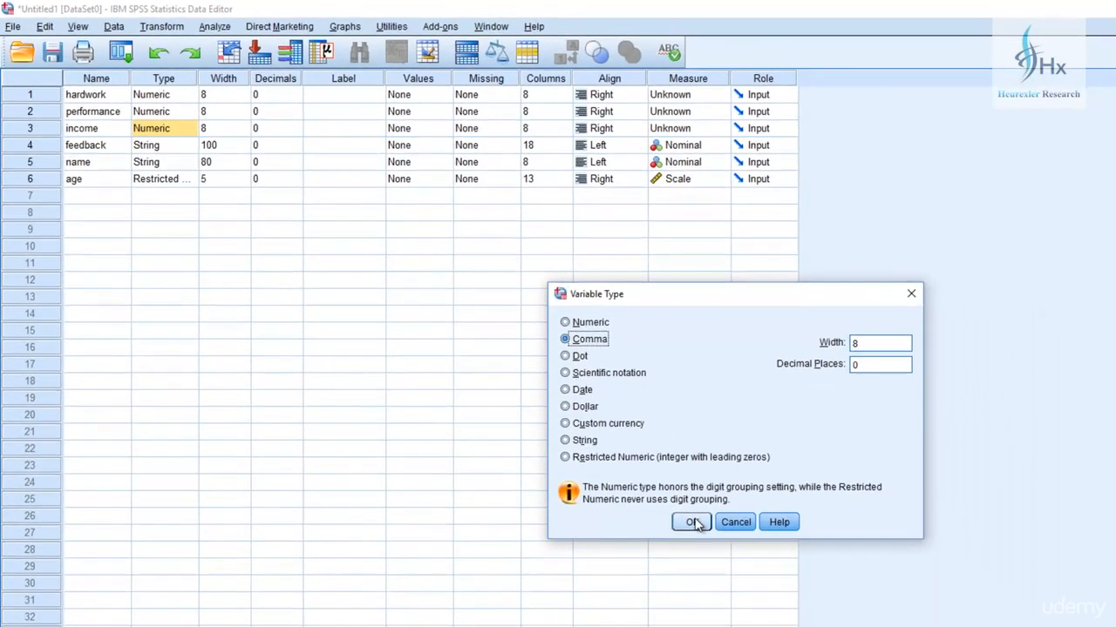
pyautogui.click(790, 596)
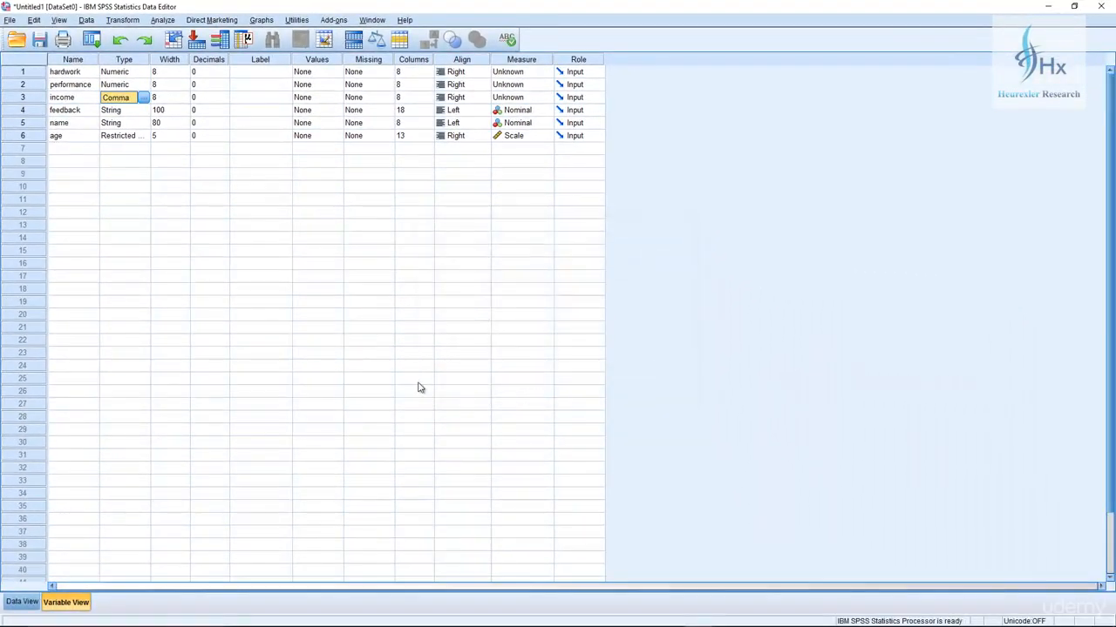
# Widen the income column in the data grid and enter 1500000 as the income in row 1
pyautogui.click(23, 601)
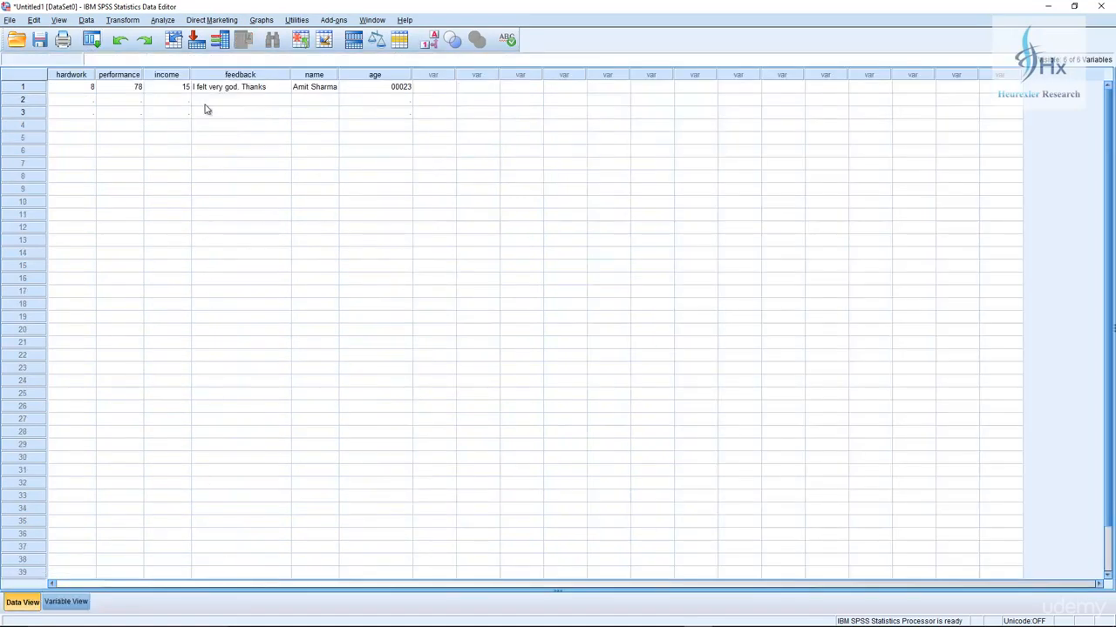
pyautogui.moveTo(191, 74); pyautogui.dragTo(226, 71)
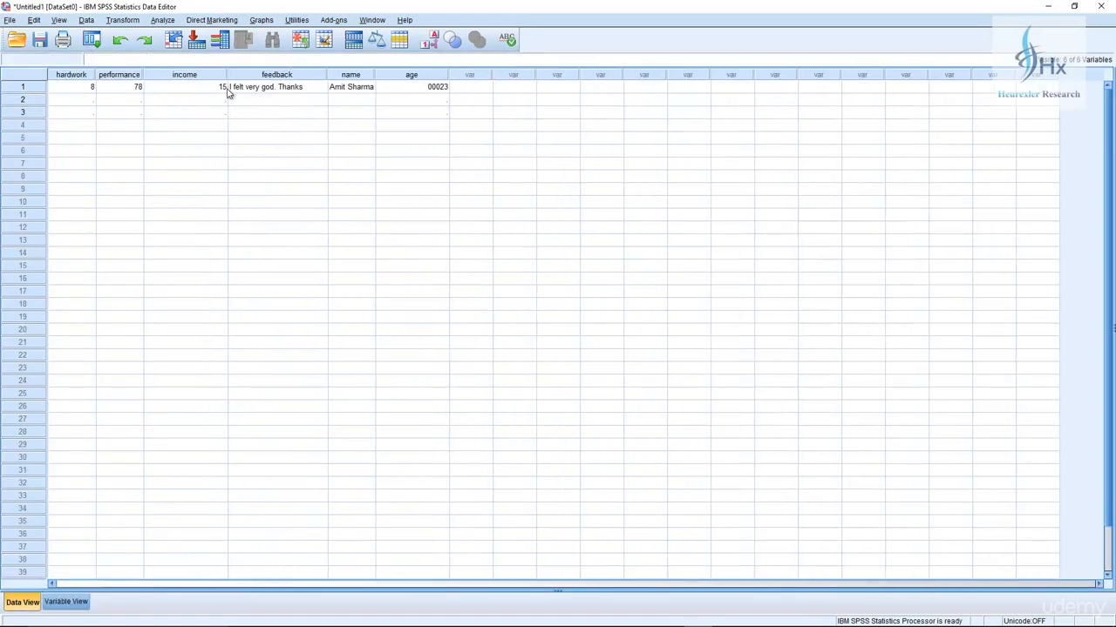
pyautogui.click(225, 90)
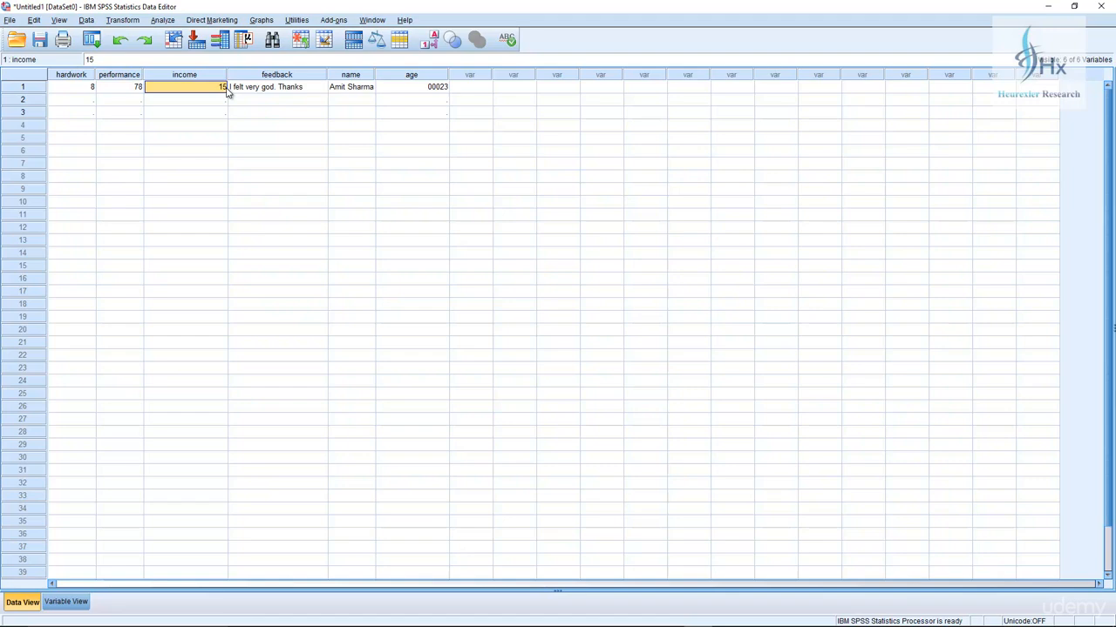
pyautogui.doubleClick(225, 89)
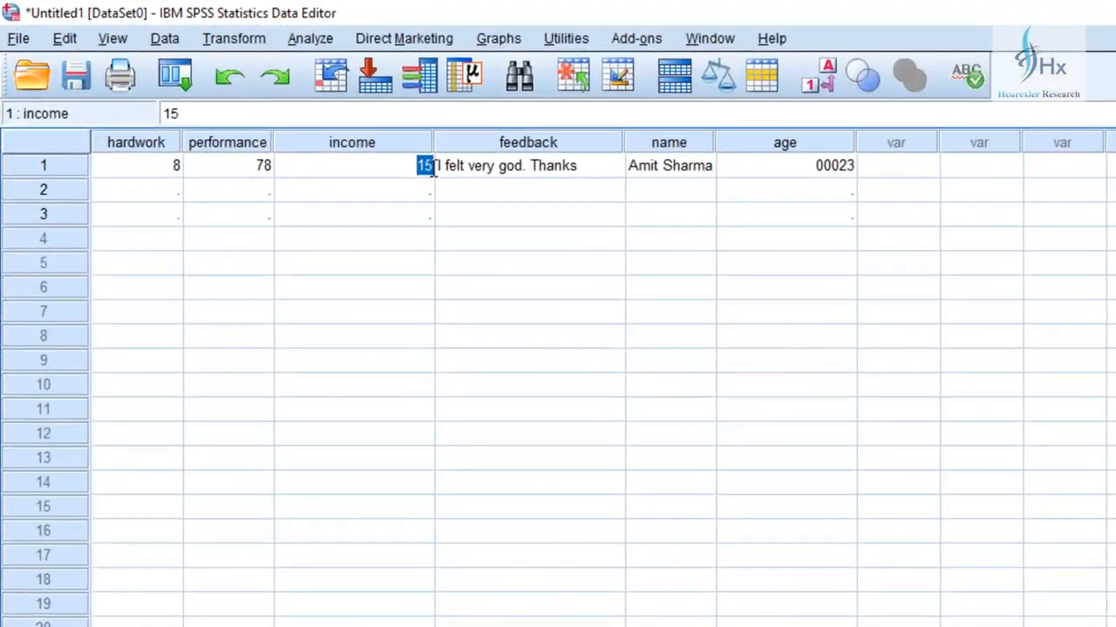
pyautogui.write('1')
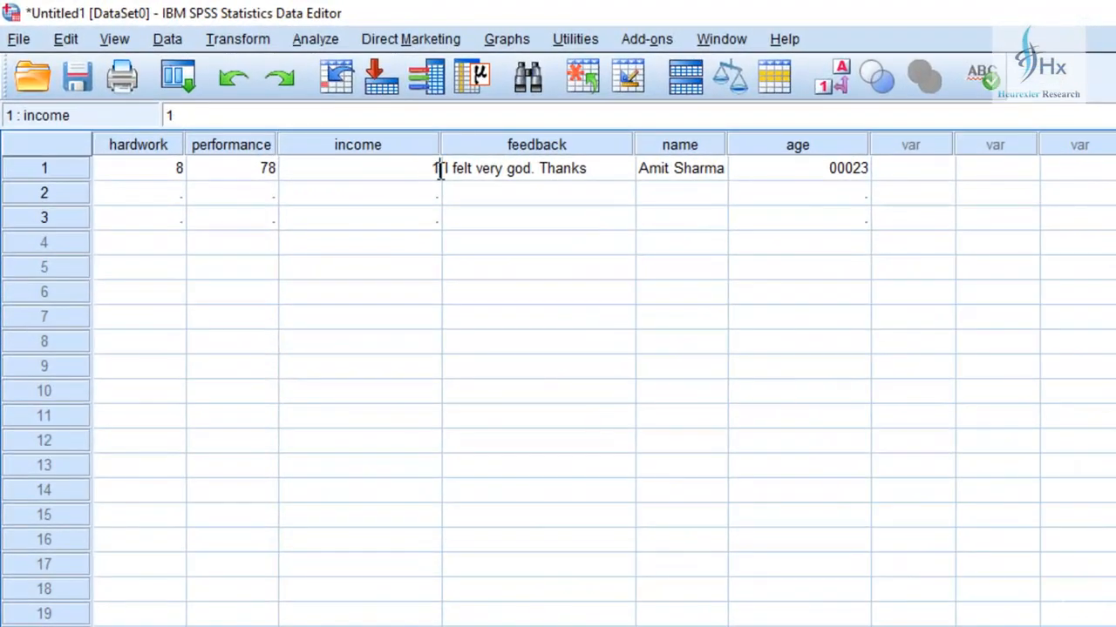
pyautogui.write('5000')
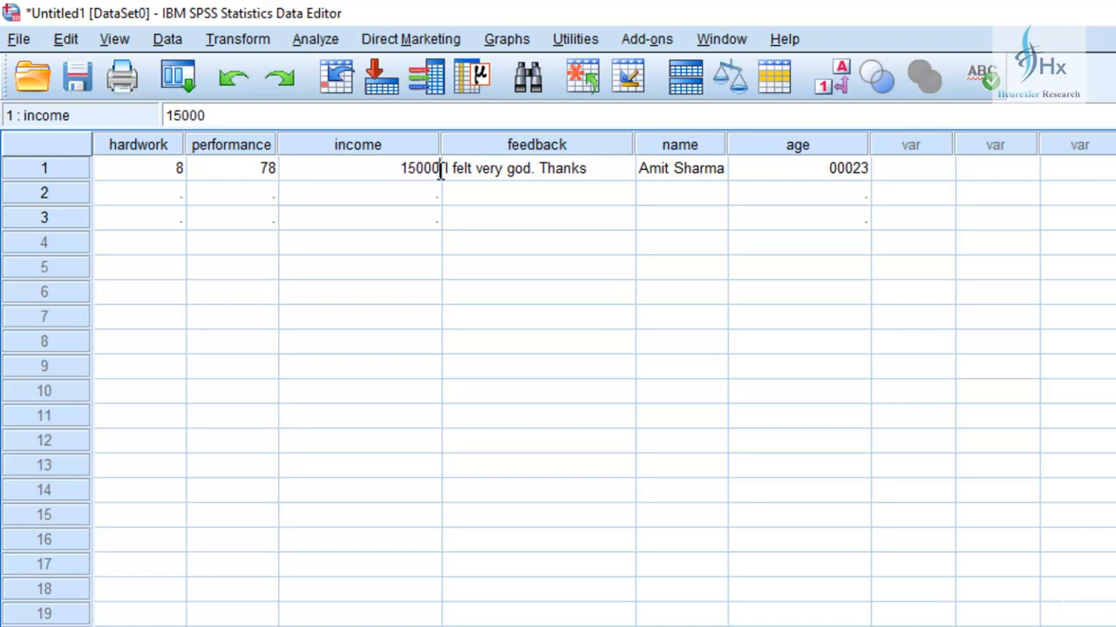
pyautogui.write('00')
pyautogui.click(438, 170)
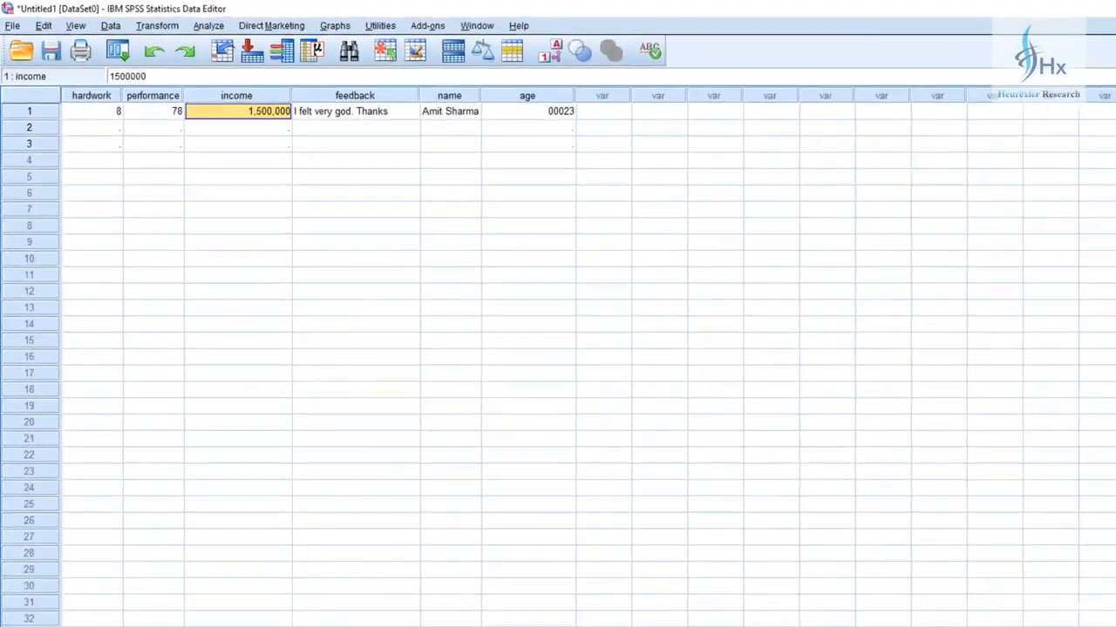
# Set the income variable to 2 decimal places and check its value in the data grid
pyautogui.click(66, 602)
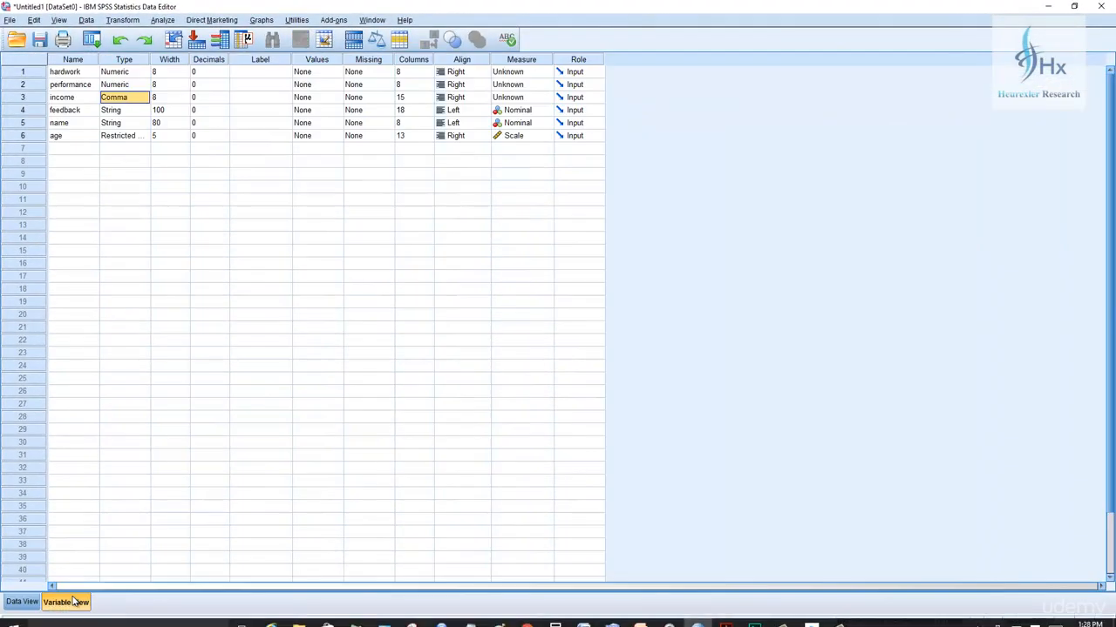
pyautogui.click(218, 97)
pyautogui.click(224, 96)
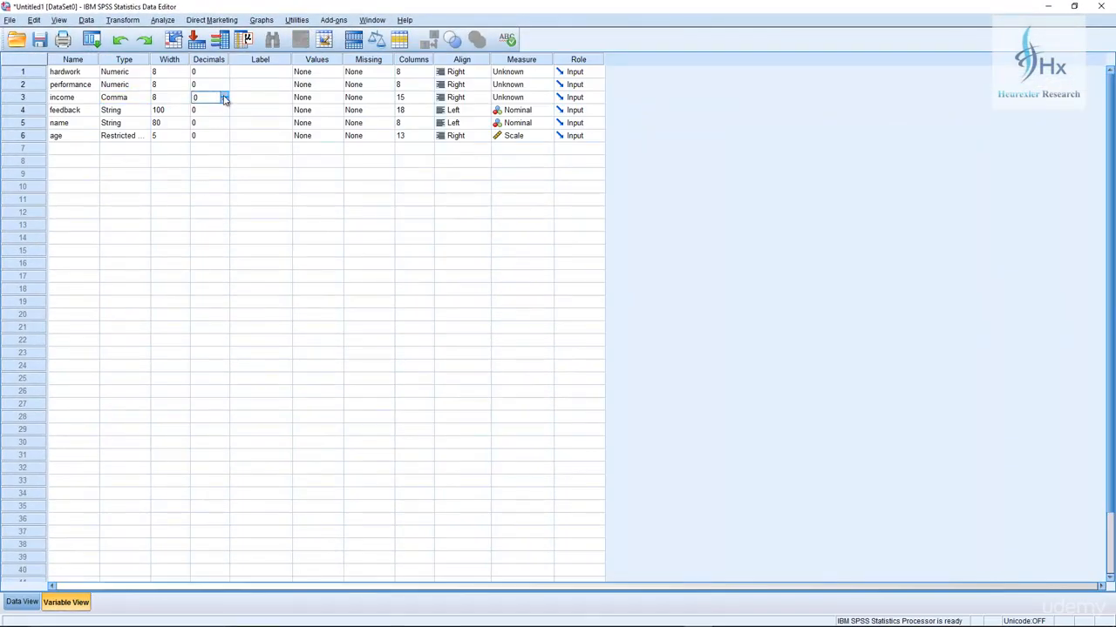
pyautogui.click(224, 96)
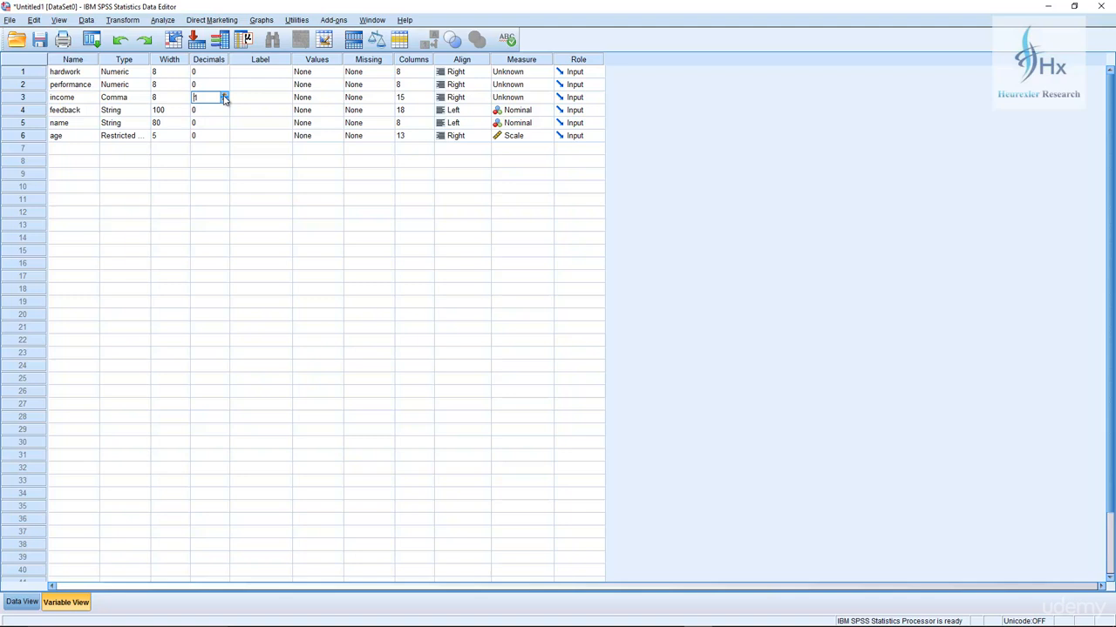
pyautogui.click(22, 603)
# Add a variable named population below age and set its type to Dot
pyautogui.click(64, 152)
pyautogui.write('population')
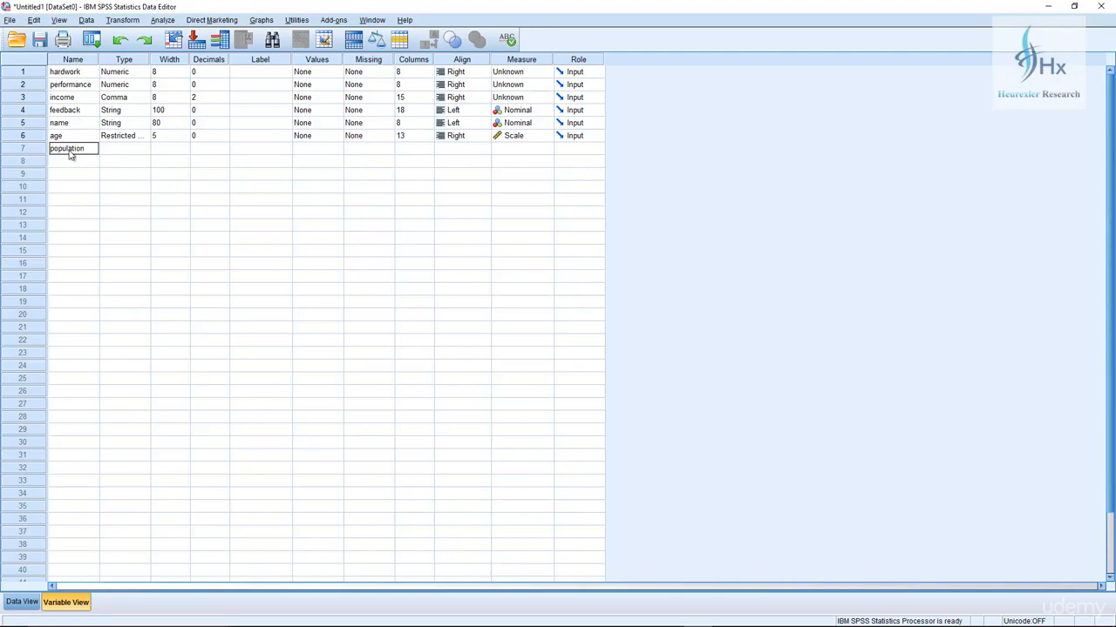
pyautogui.press('Return')
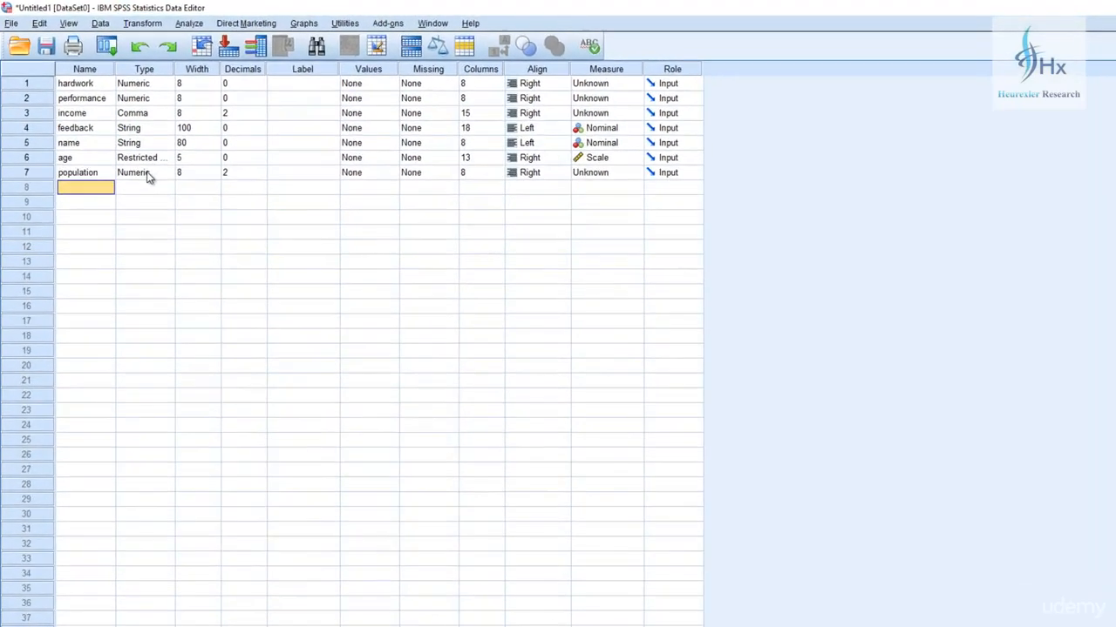
pyautogui.click(138, 150)
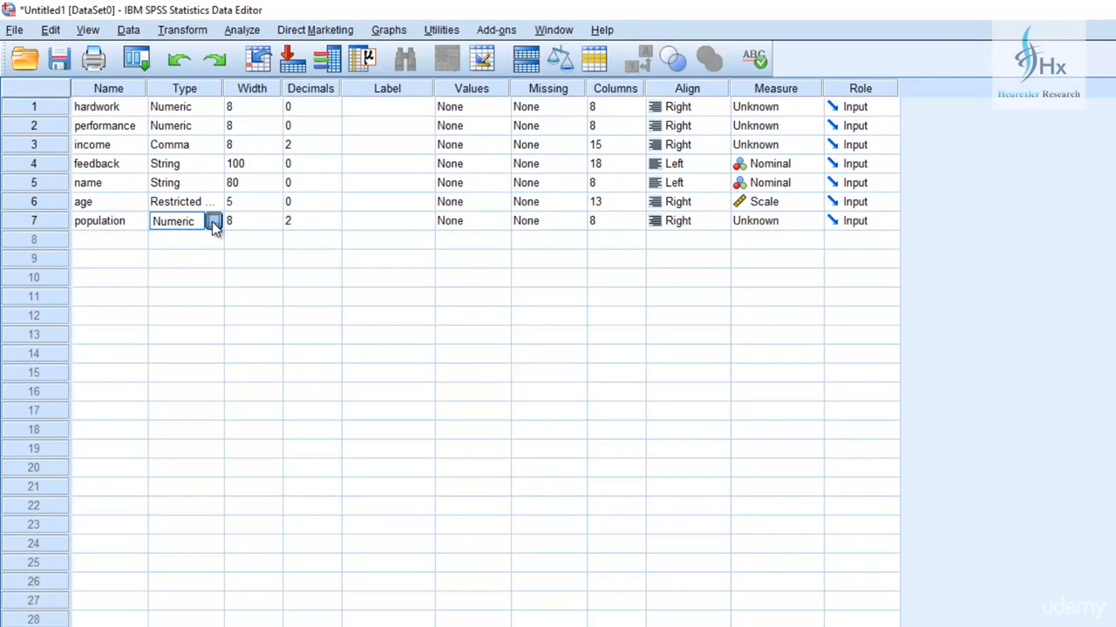
pyautogui.click(213, 221)
pyautogui.click(652, 402)
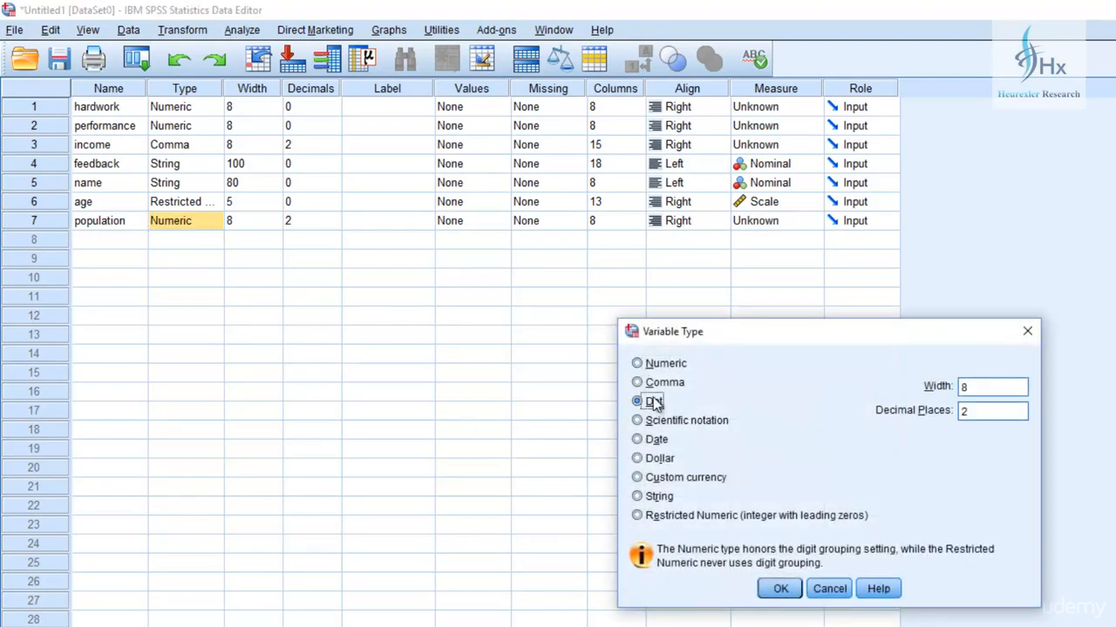
pyautogui.click(780, 589)
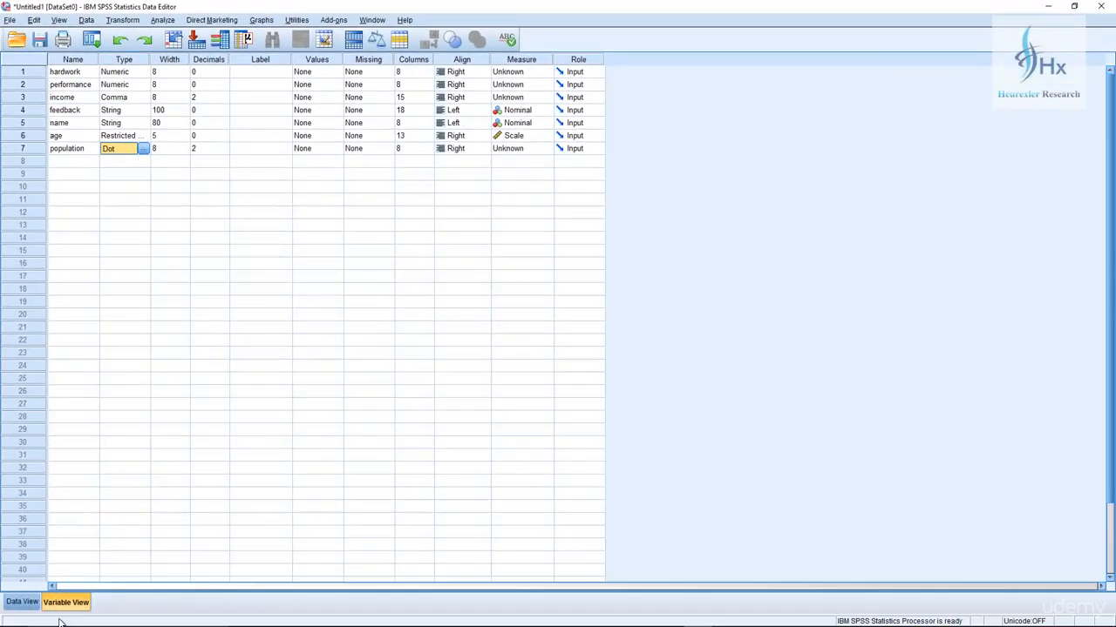
# Widen the population column in the data grid and select its cell in row 1
pyautogui.click(23, 602)
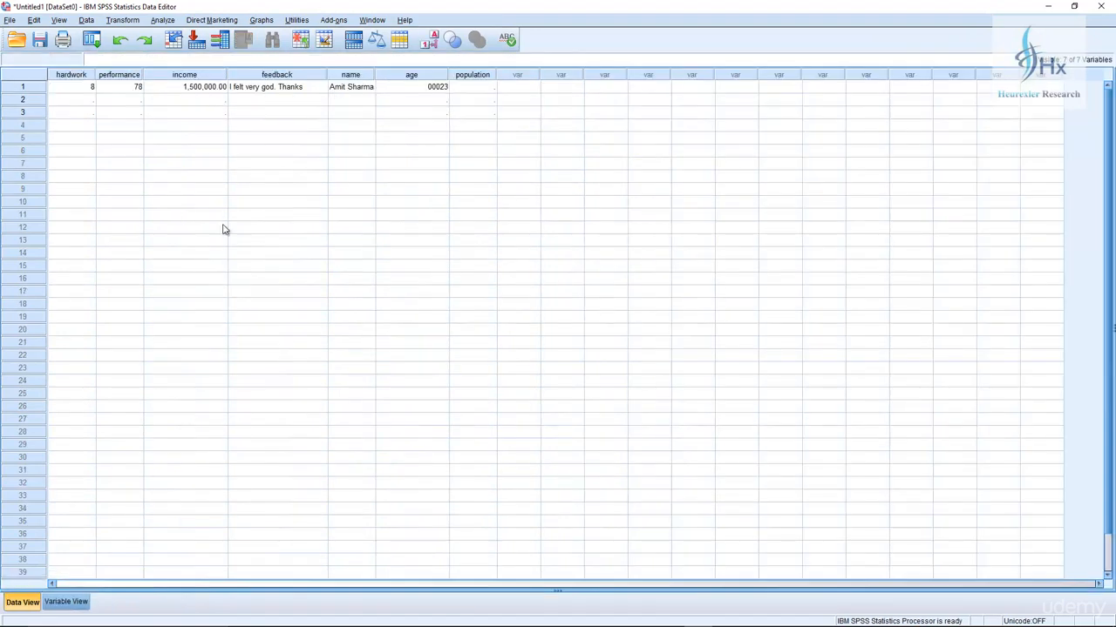
pyautogui.moveTo(496, 75); pyautogui.dragTo(553, 73)
pyautogui.click(512, 90)
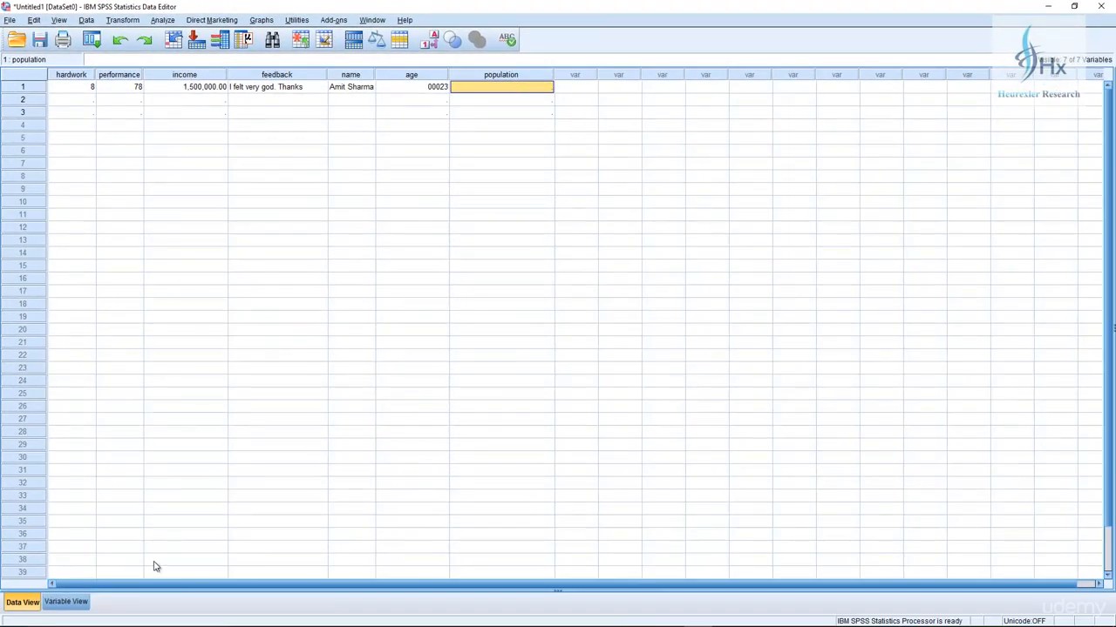
# Insert a new variable before feedback and name it city
pyautogui.click(67, 604)
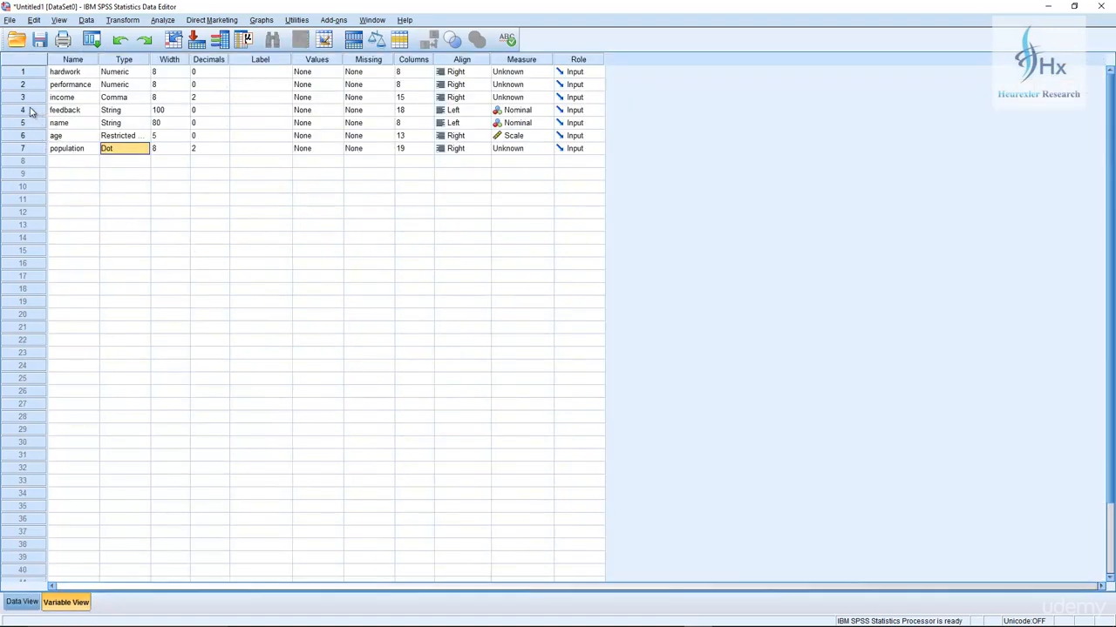
pyautogui.click(23, 110)
pyautogui.rightClick(29, 110)
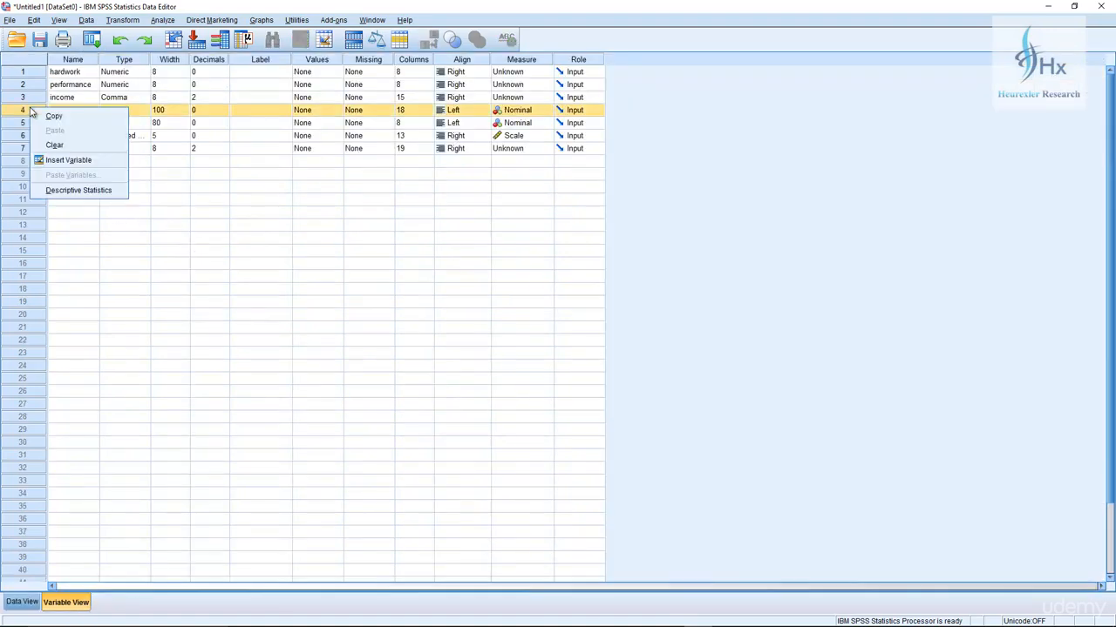
pyautogui.click(63, 161)
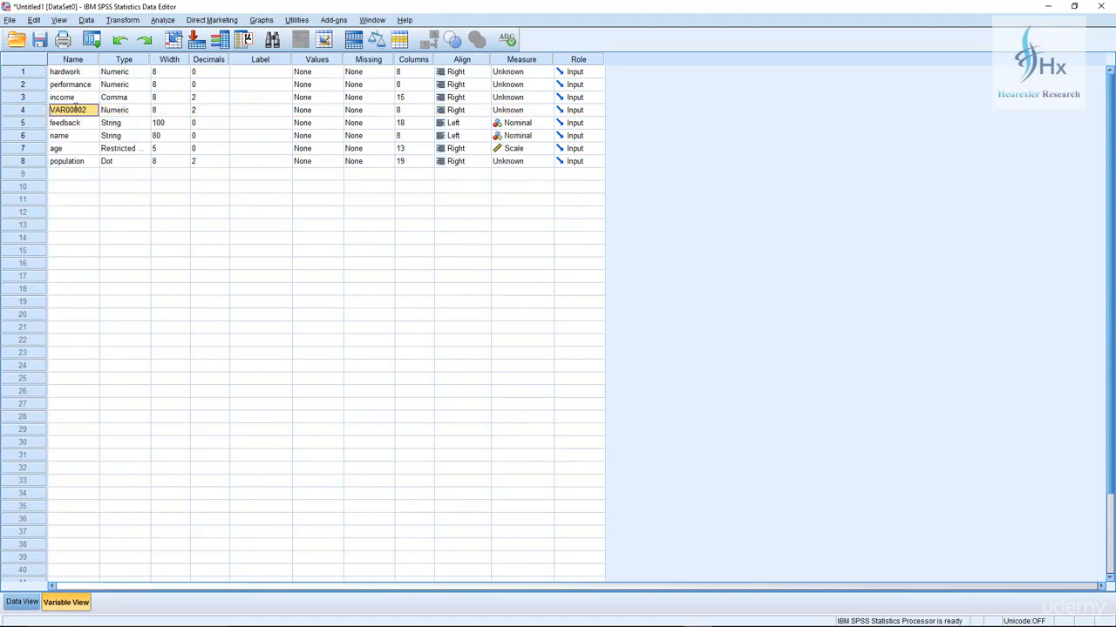
pyautogui.write('city')
pyautogui.press('Tab')
# Change the city variable's type from Numeric to String so it can hold text
pyautogui.click(11, 603)
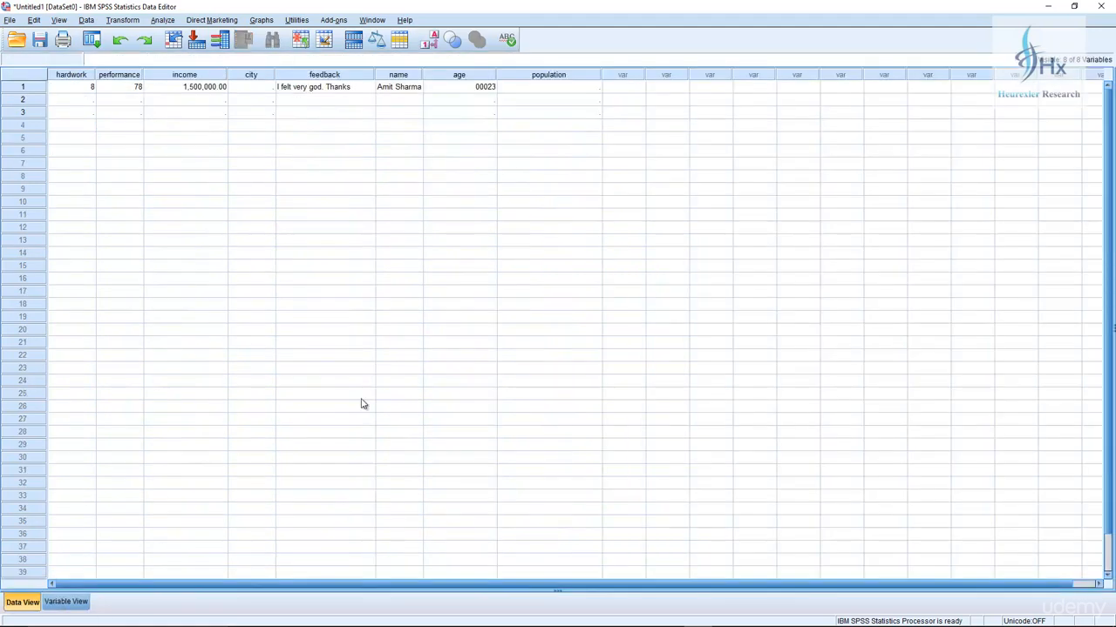
pyautogui.click(261, 91)
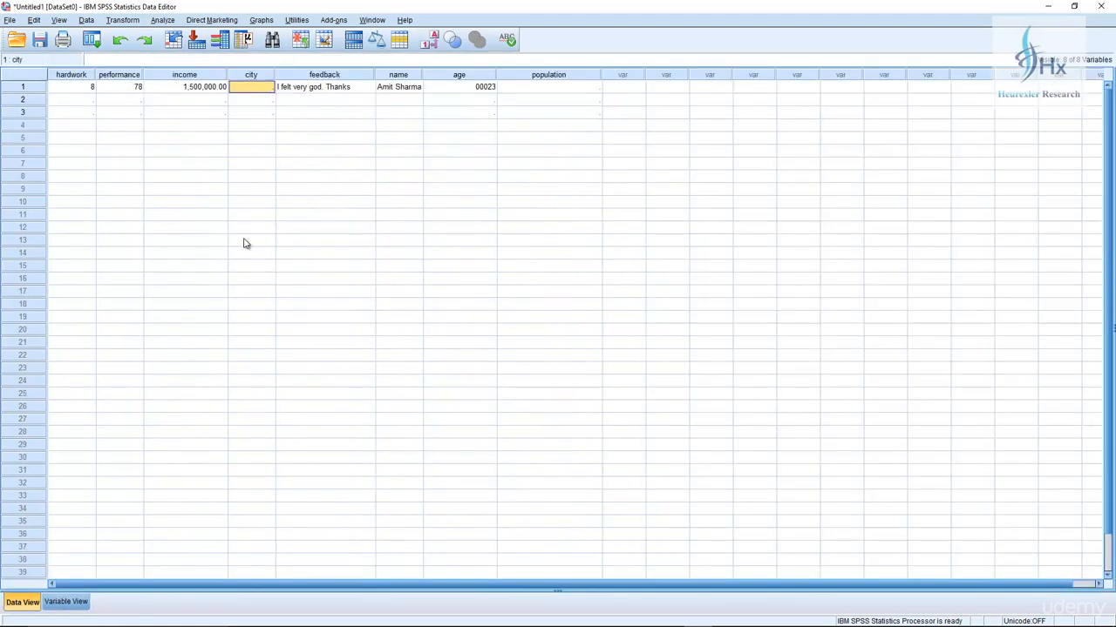
pyautogui.click(78, 602)
pyautogui.click(134, 114)
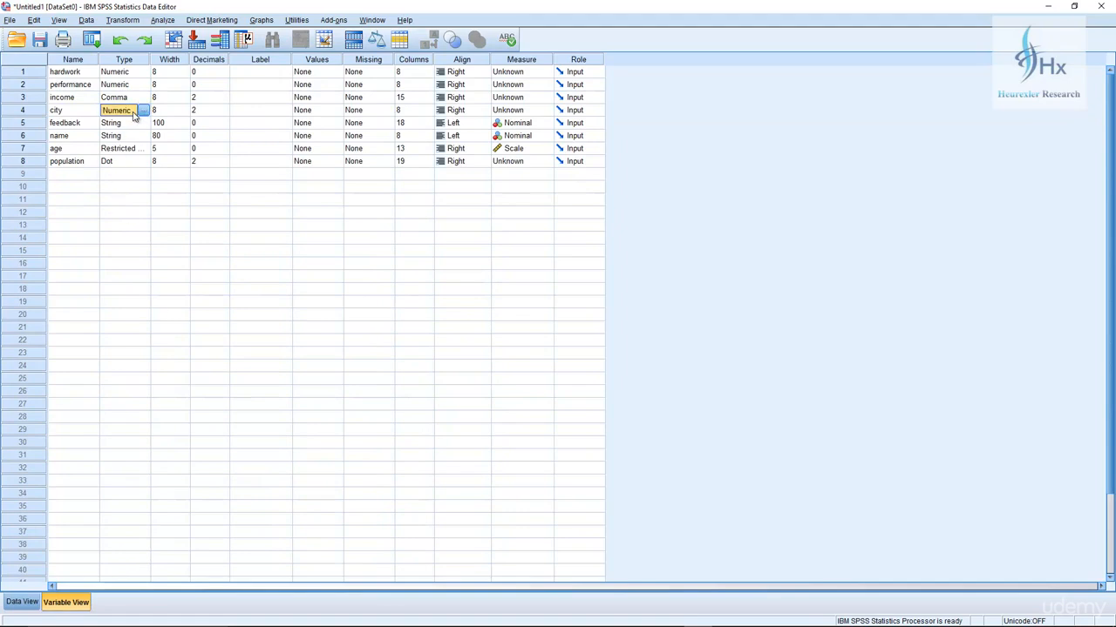
pyautogui.click(142, 112)
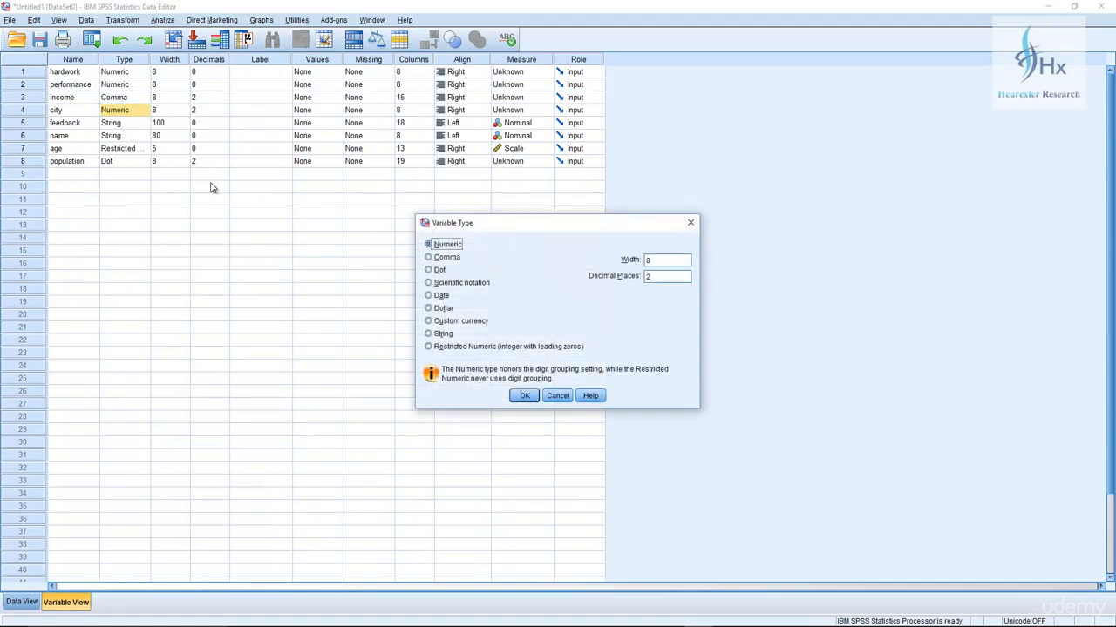
pyautogui.click(428, 333)
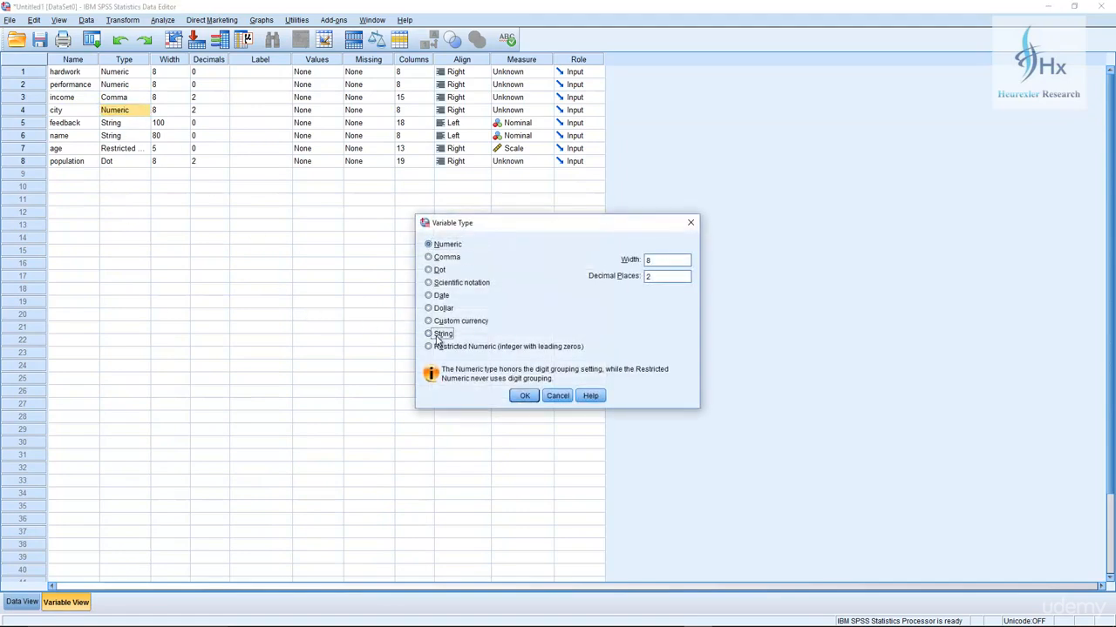
pyautogui.click(525, 396)
pyautogui.click(26, 602)
pyautogui.click(265, 91)
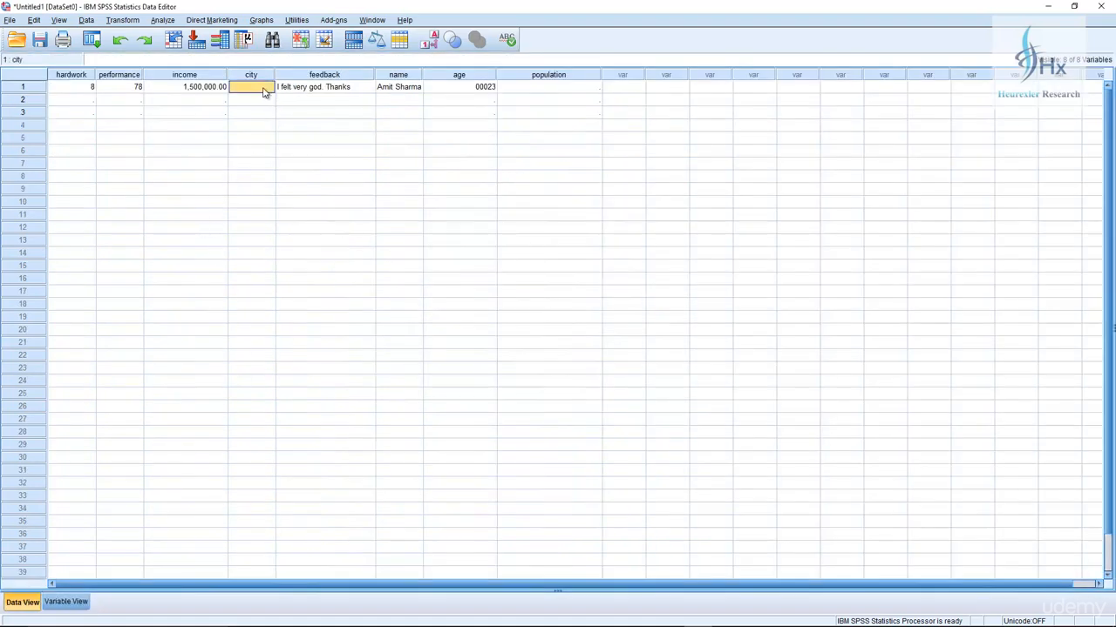
pyautogui.write('Delhi')
pyautogui.click(572, 95)
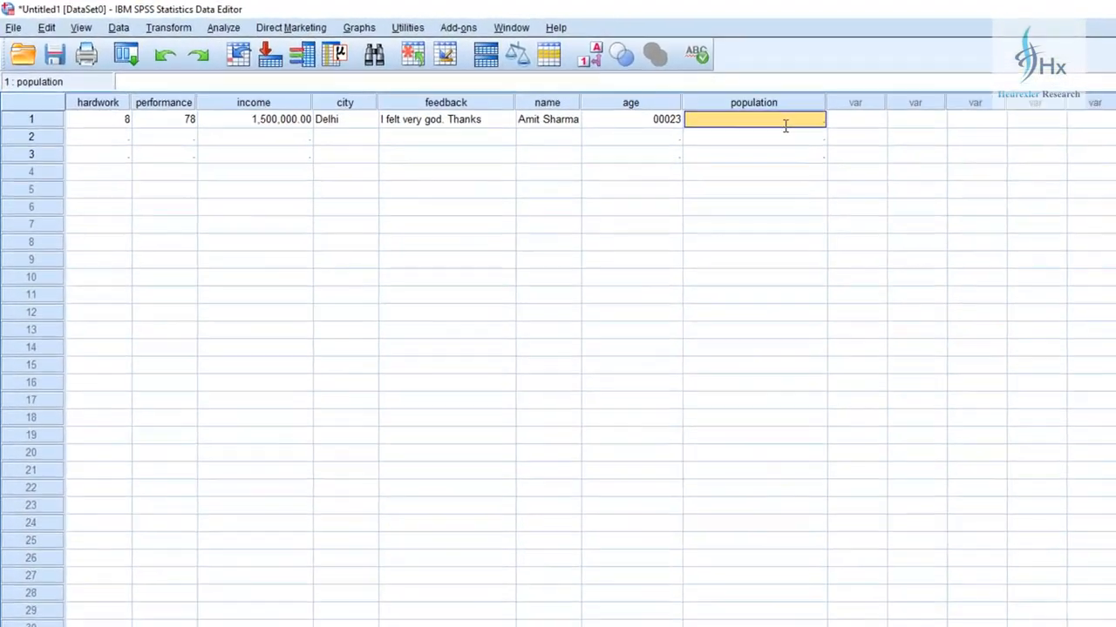
pyautogui.write('234455555')
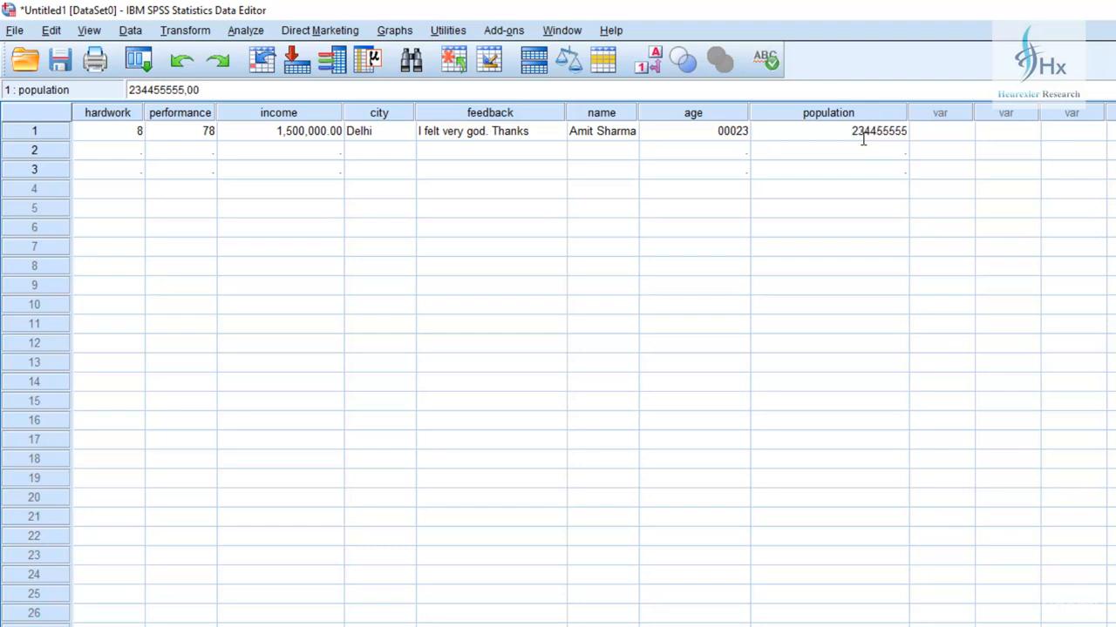
pyautogui.write('6')
pyautogui.click(866, 147)
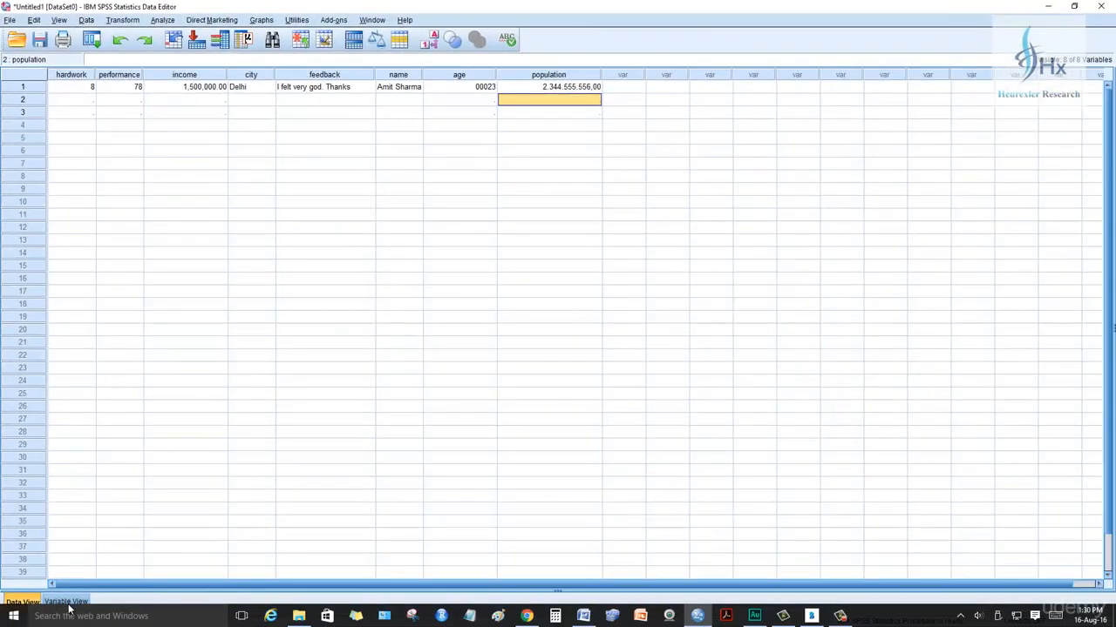
# Change the population variable's type to Comma and check its value in the data grid
pyautogui.click(66, 602)
pyautogui.click(144, 110)
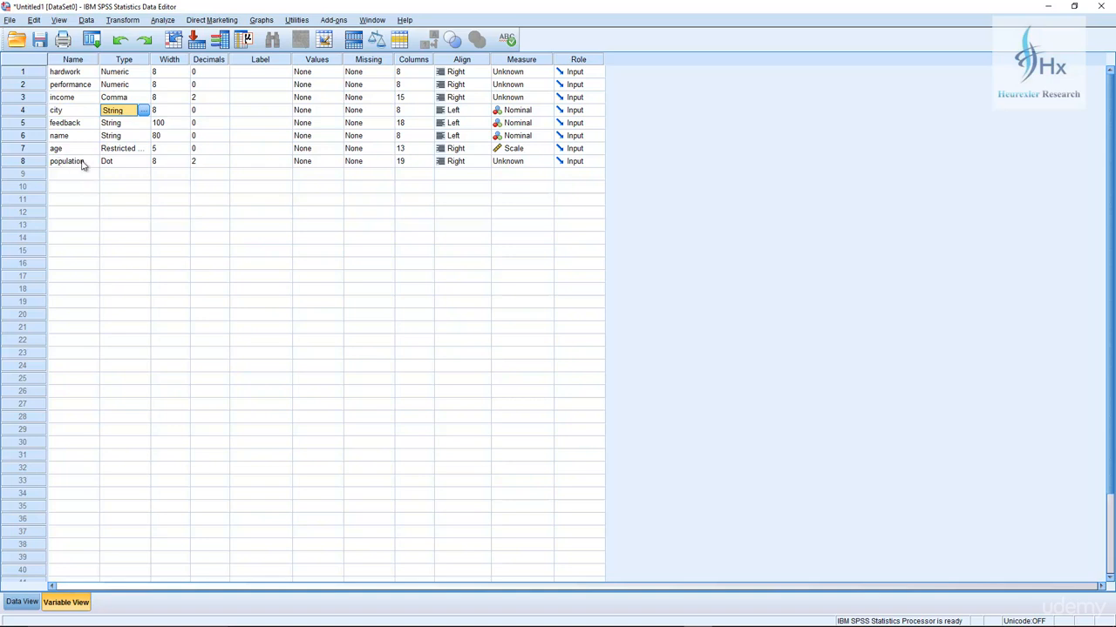
pyautogui.click(143, 163)
pyautogui.click(143, 163)
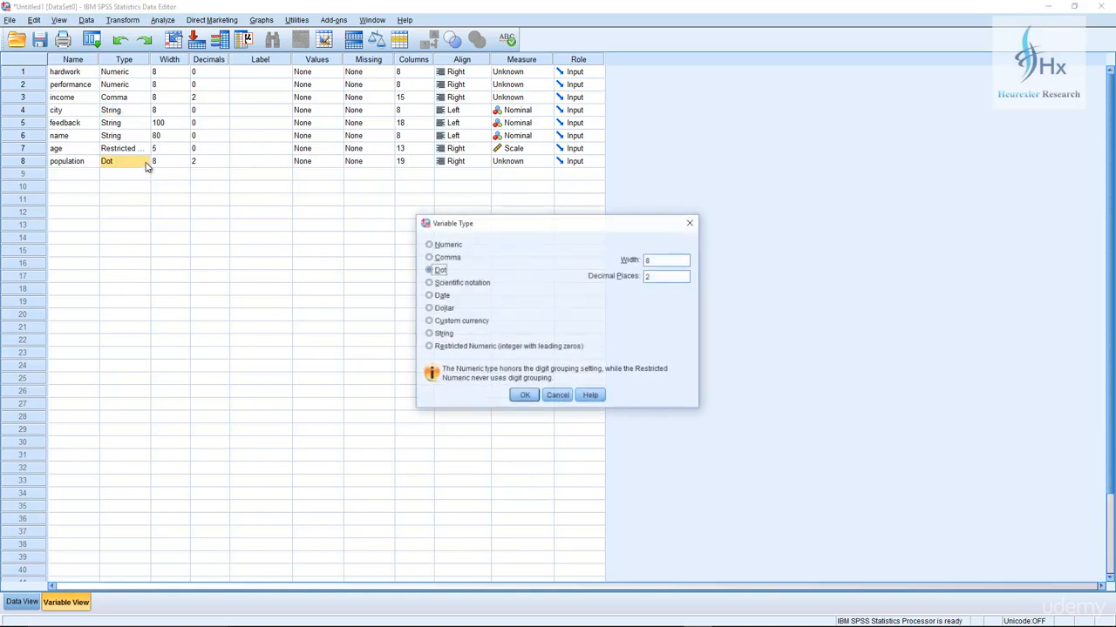
pyautogui.click(445, 258)
pyautogui.click(525, 396)
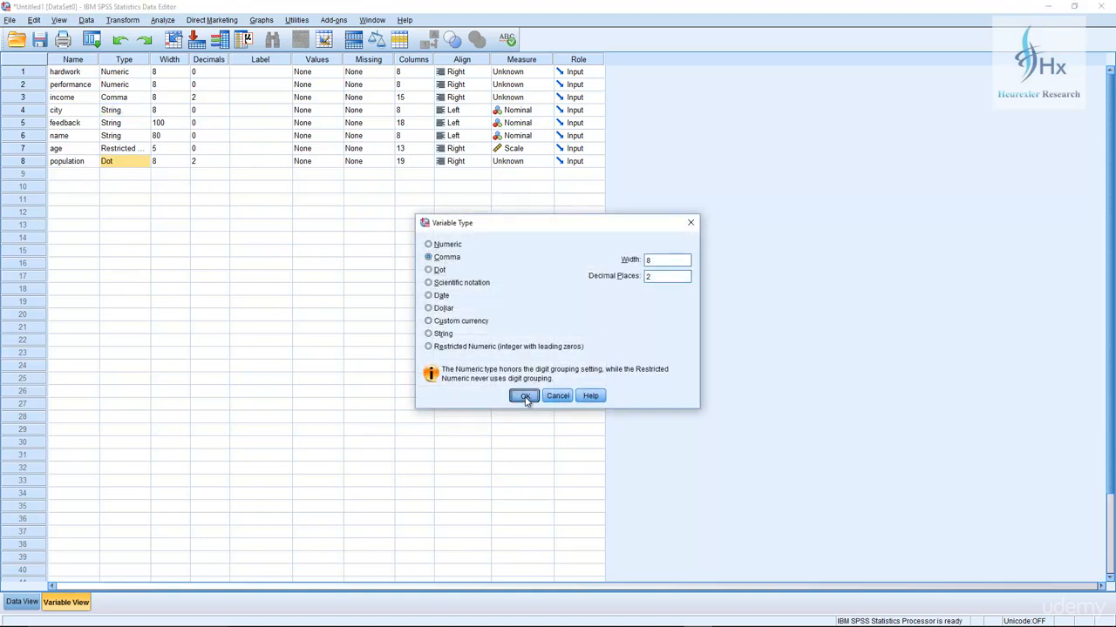
pyautogui.click(24, 603)
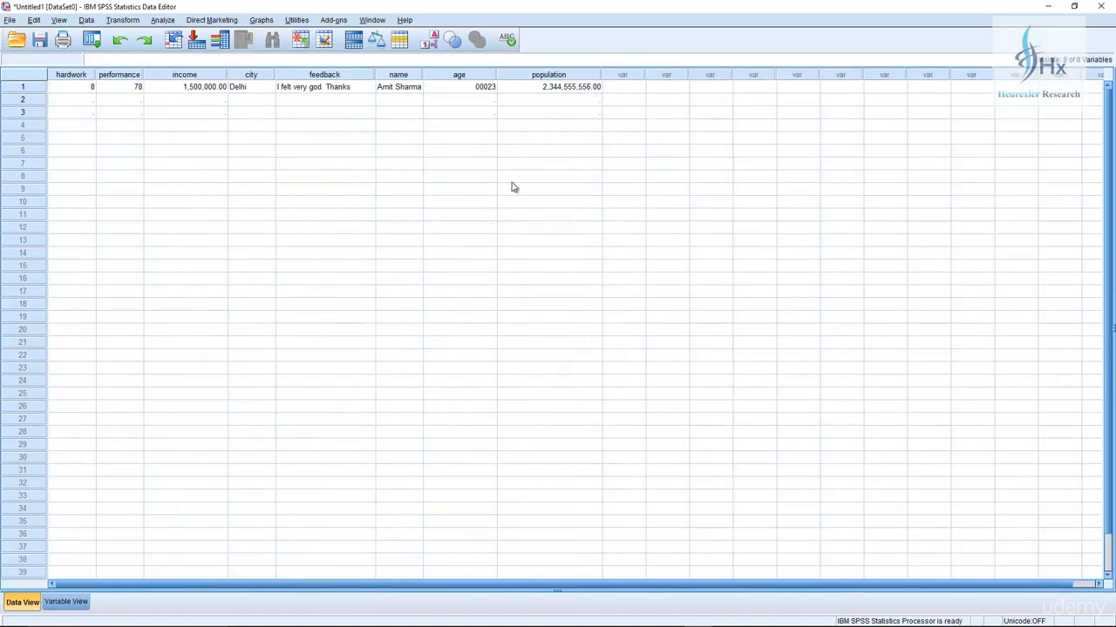